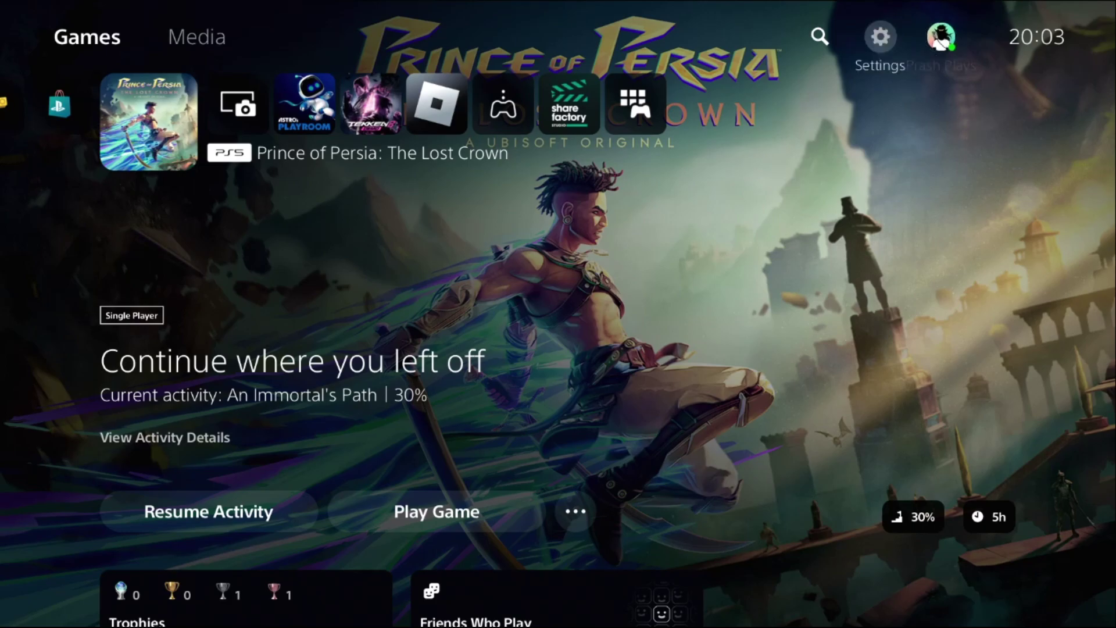
Step: Open Settings and enter Saved Data and Game/App Settings, heading toward Game Presets
key("Return")
key("Down")
key("Down")
key("Down")
key("Down")
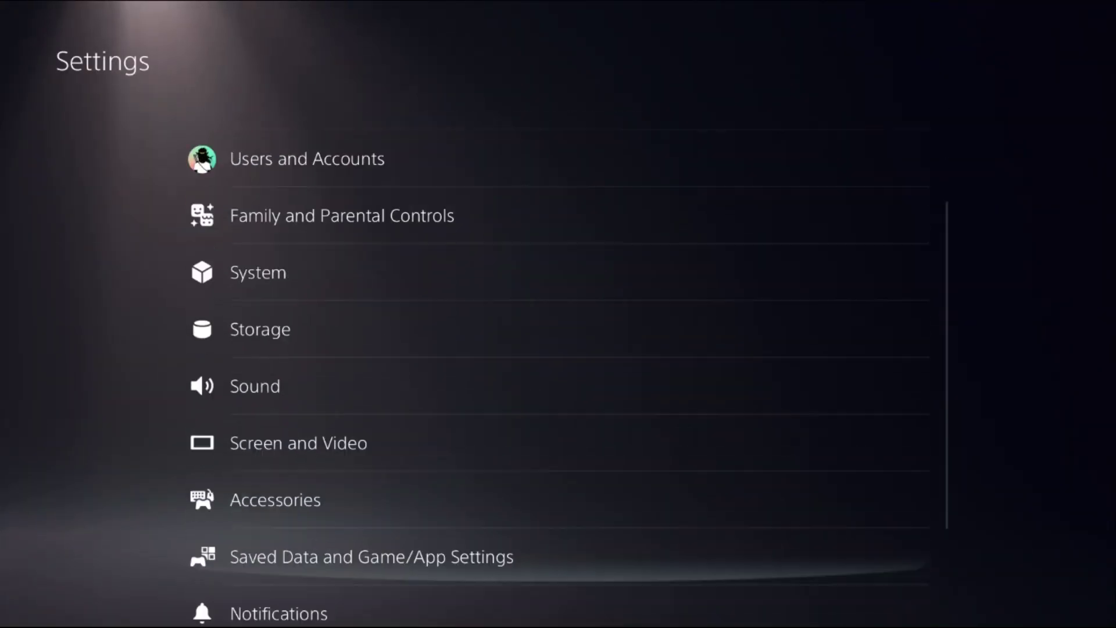
key("Down")
key("Down")
key("Down")
key("Up")
key("Up")
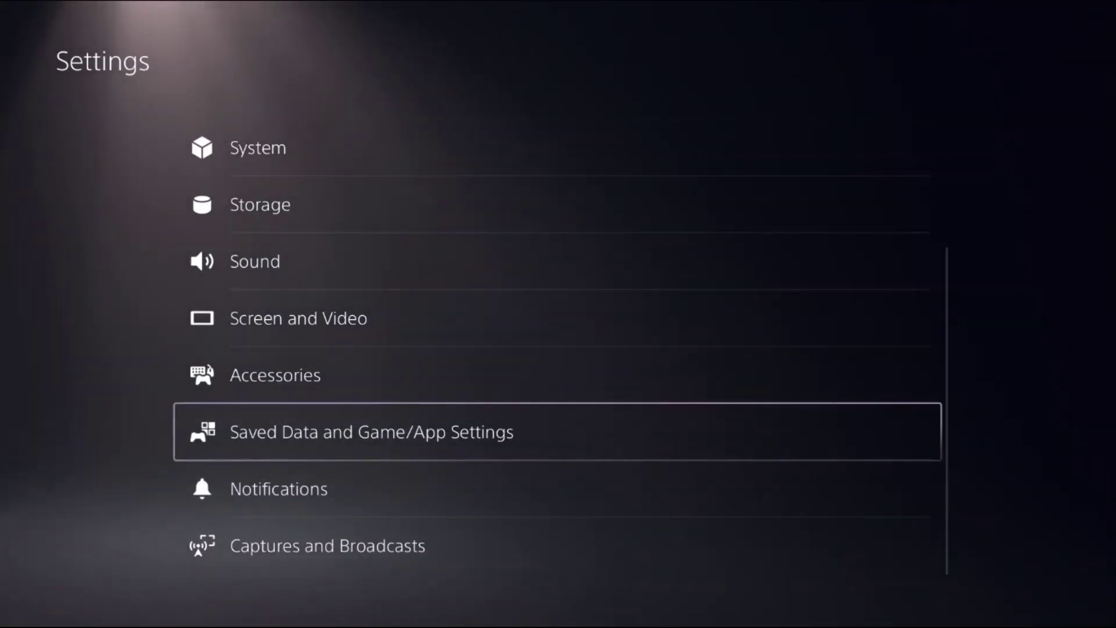
key("Return")
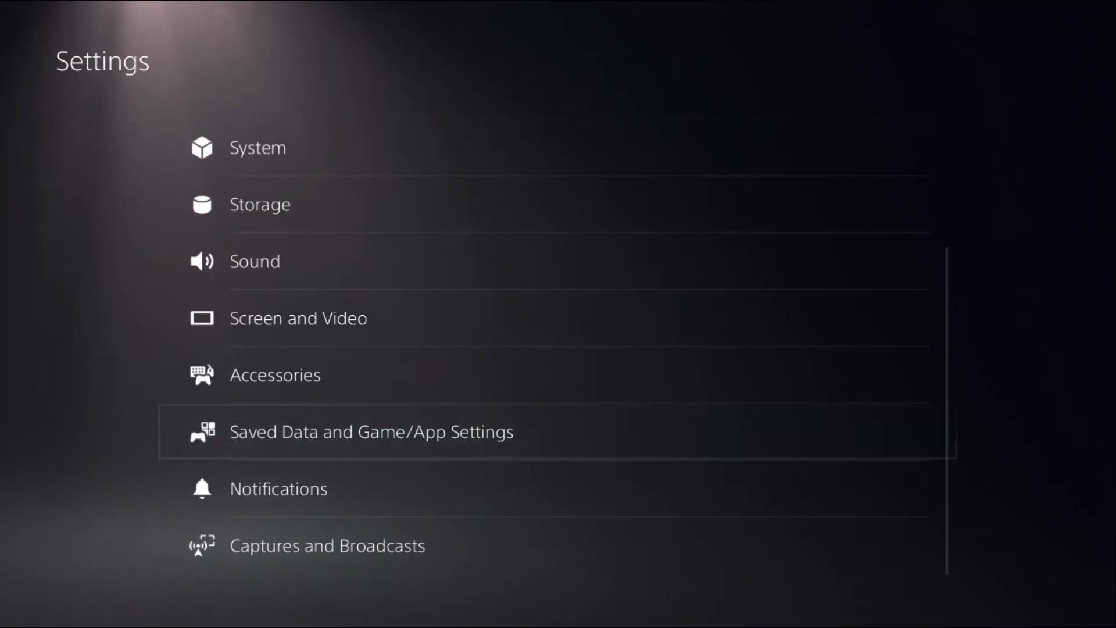
key("Down")
Step: Set the Game Presets performance option to Performance Mode and return to the Settings list
key("Down")
key("Right")
key("Down")
key("Return")
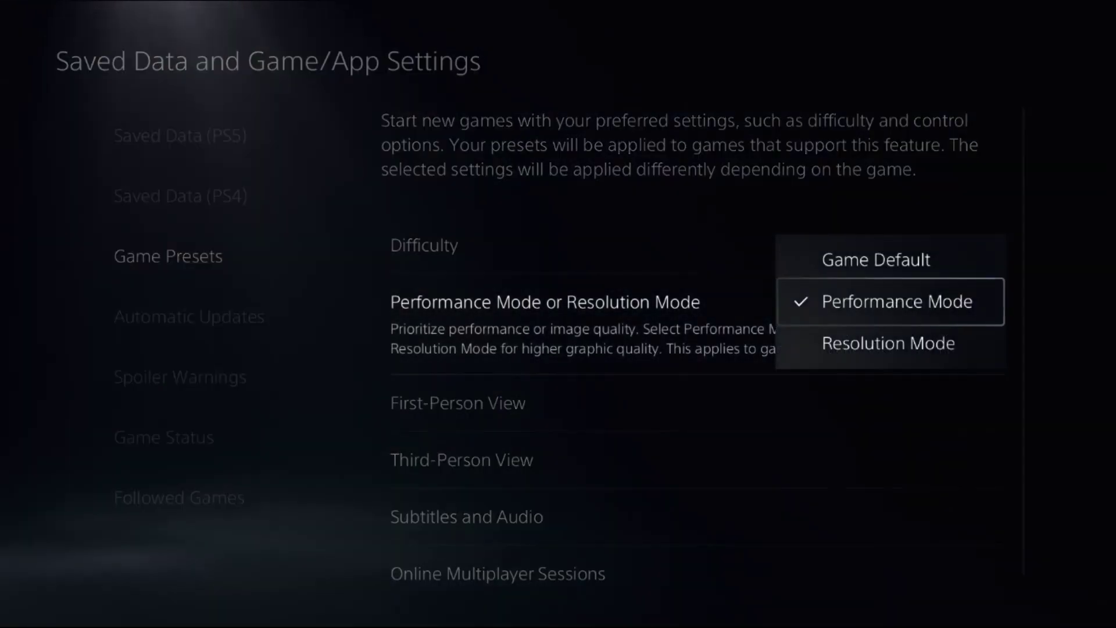
key("Escape")
key("Left")
key("Right")
key("Left")
key("Escape")
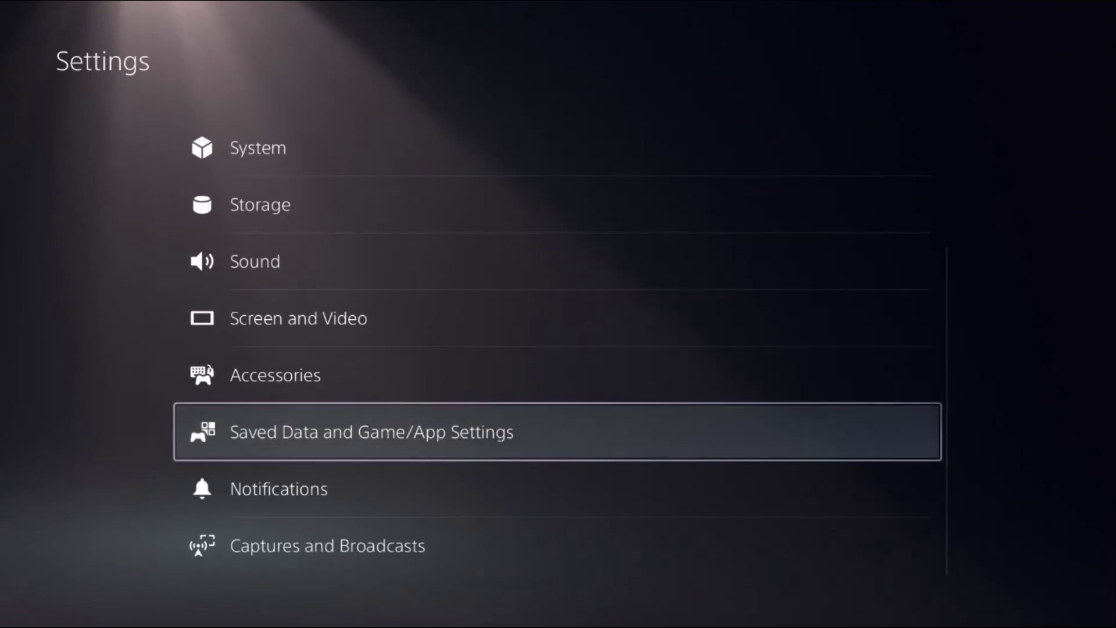
key("Up")
Step: Go to the Other section of Users and Accounts
key("Up")
key("Up")
key("Up")
key("Up")
key("Up")
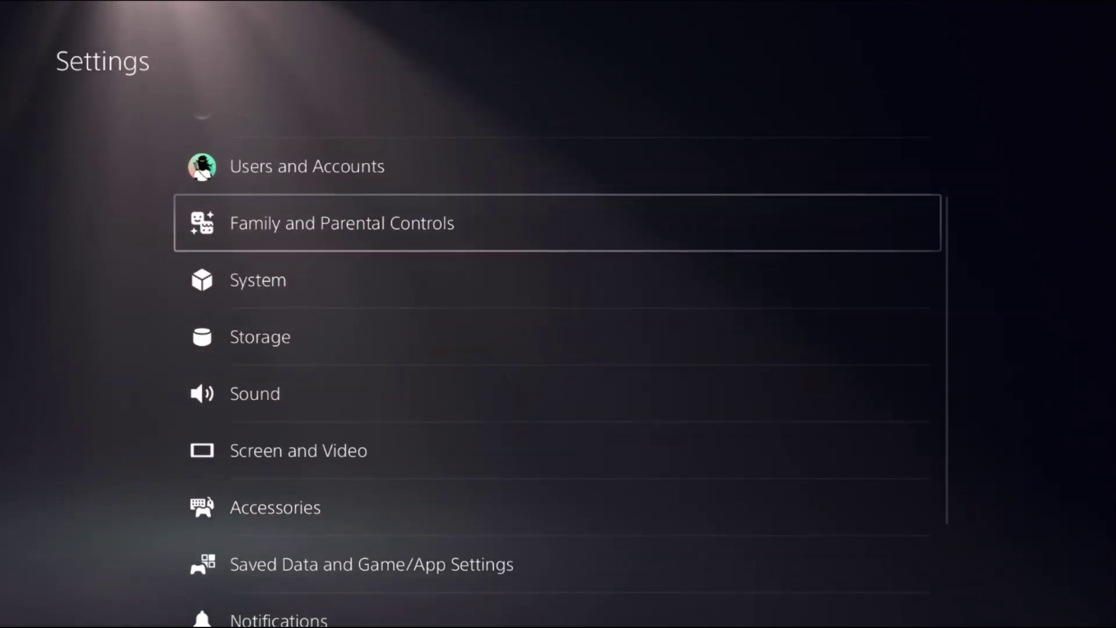
key("Up")
key("Escape")
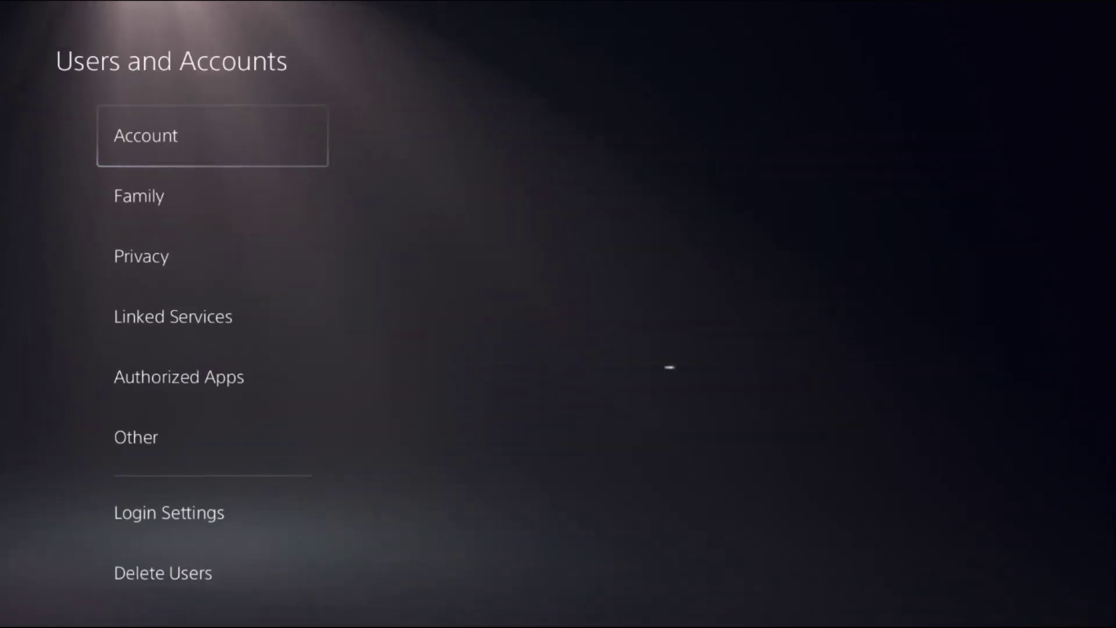
key("Down")
key("Down")
key("Down")
key("Down")
key("Right")
key("Down")
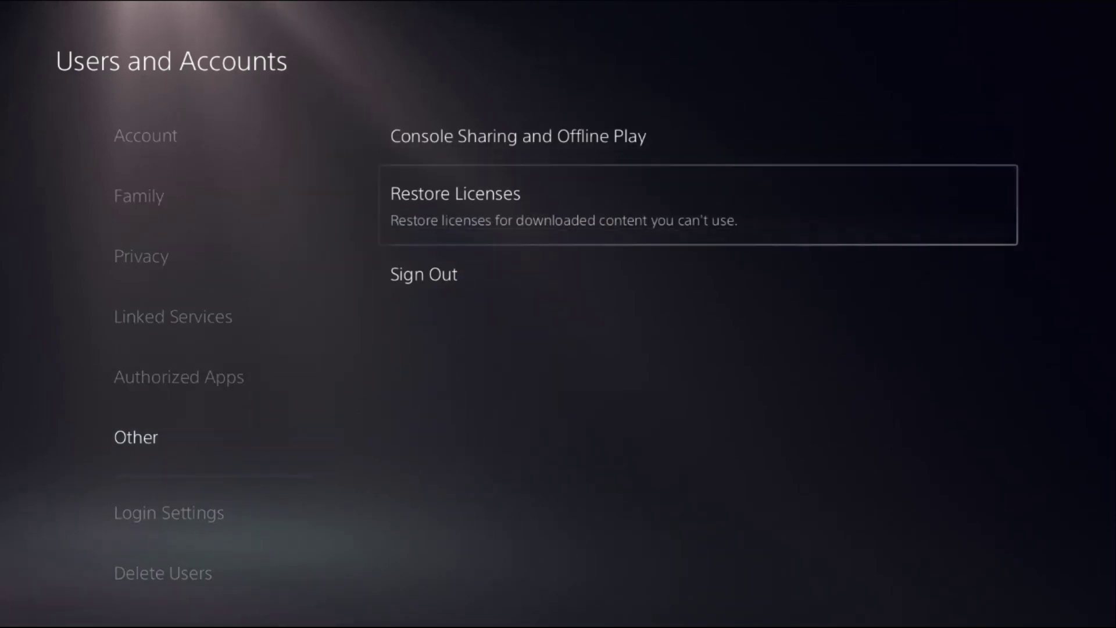
Step: Restore licenses through to 15/15, acknowledge completion, and return to Settings
key("Return")
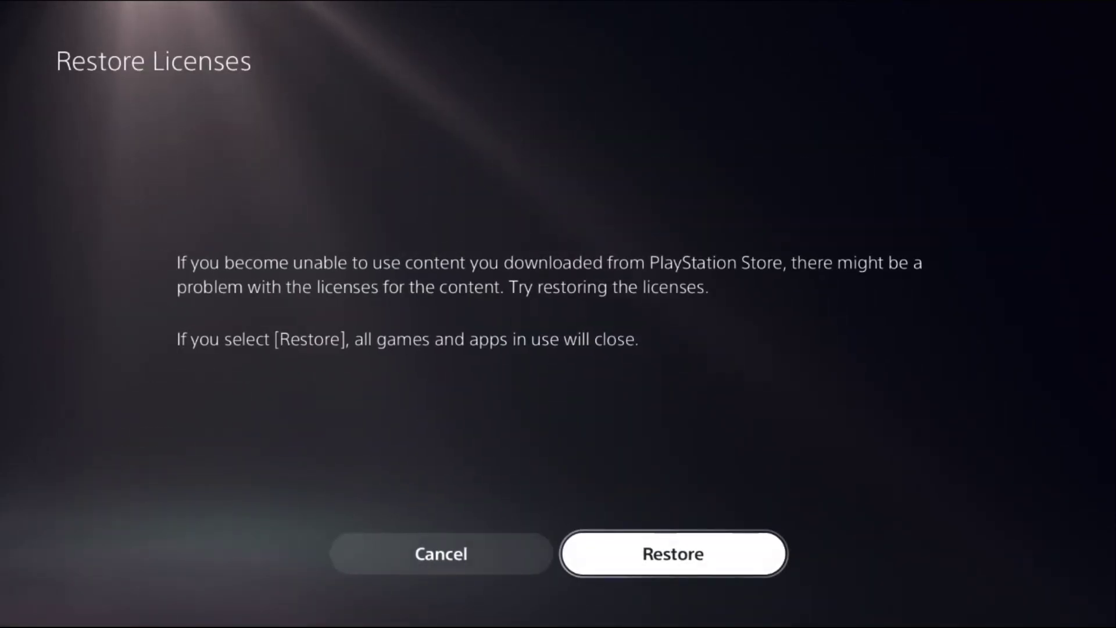
key("Return")
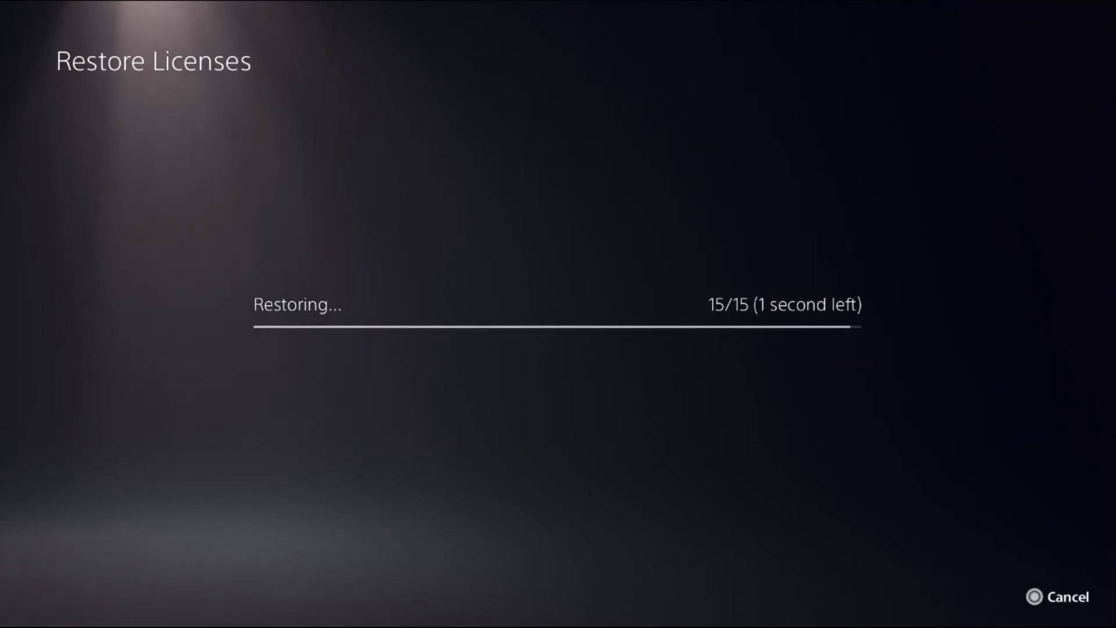
key("Return")
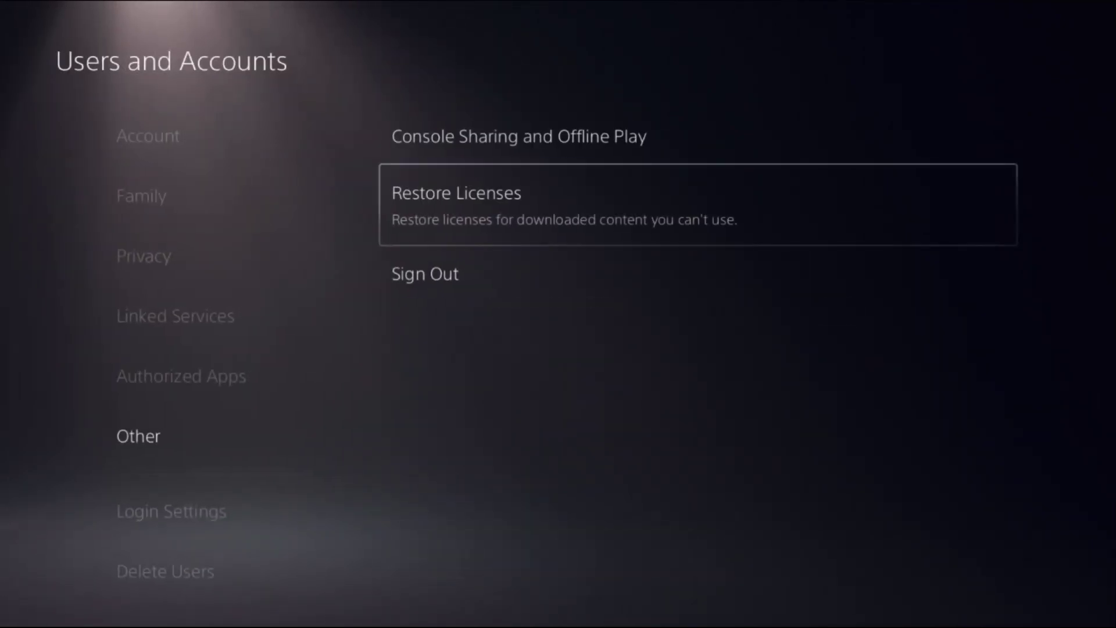
key("Escape")
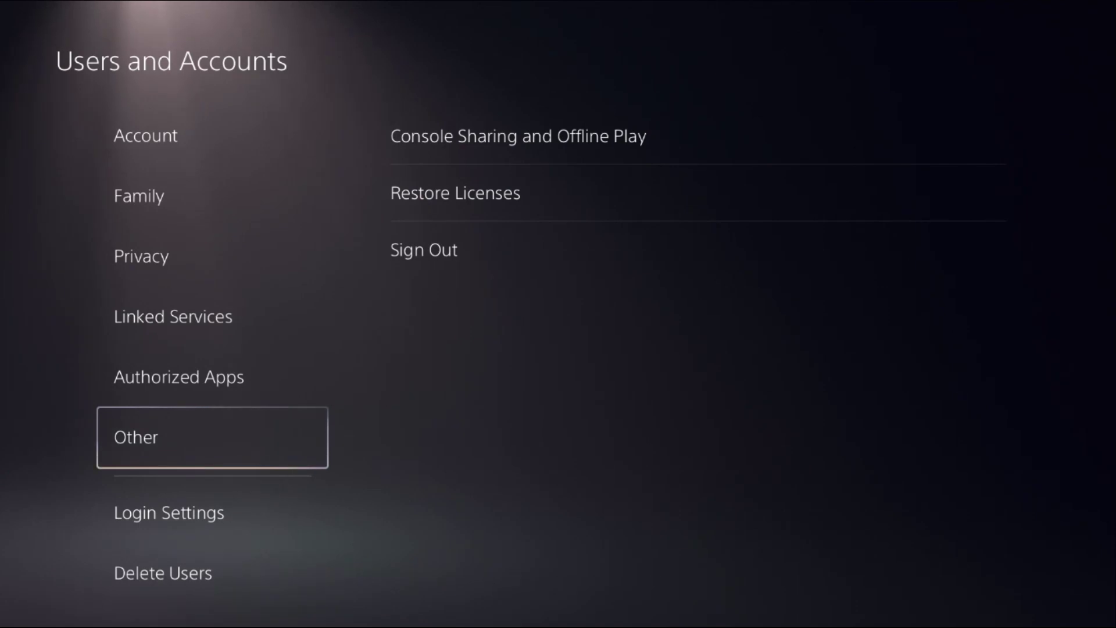
key("Escape")
Step: Go to System > Power Saving > Features Available in Rest Mode
key("Down")
key("Down")
key("Return")
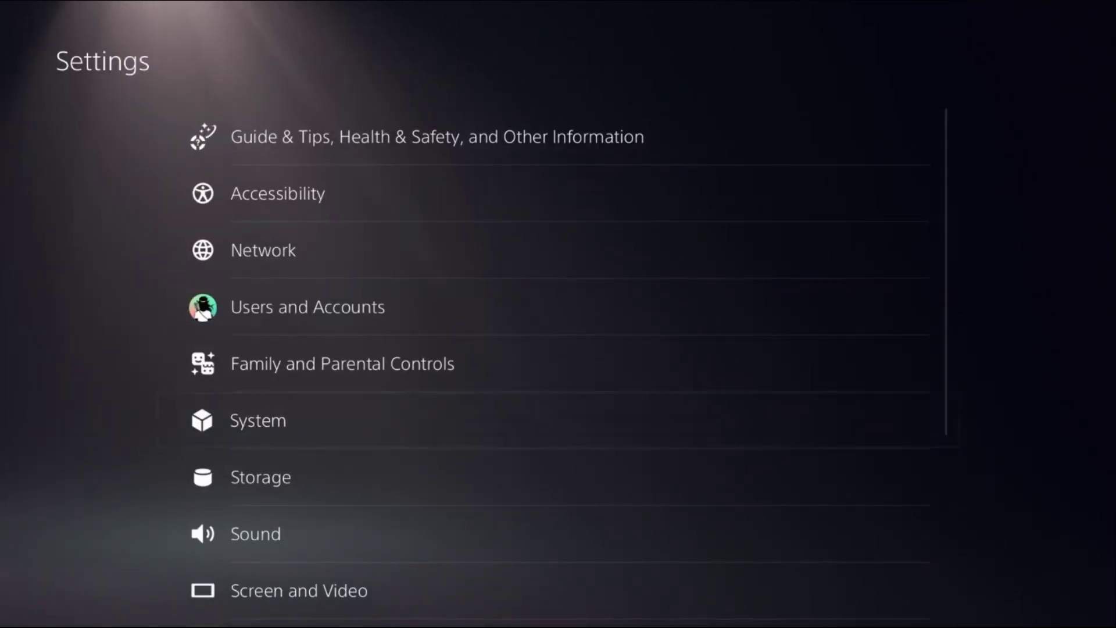
key("Down")
key("Down")
key("Down")
key("Down")
key("Return")
key("Down")
key("Return")
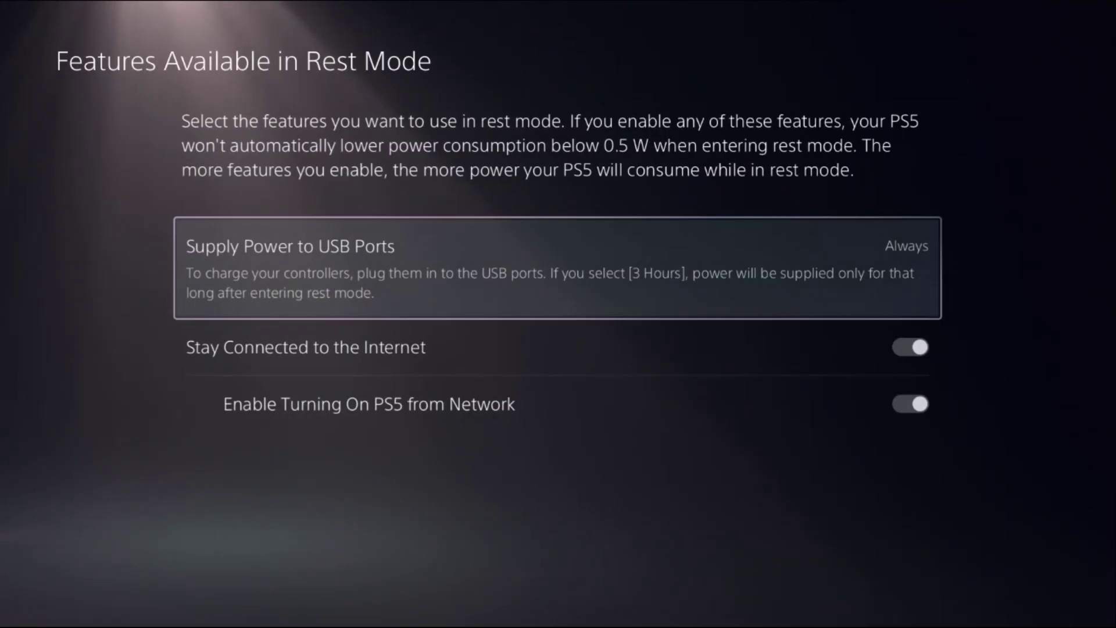
Step: Confirm USB power Always, Stay Connected to Internet and network power-on are enabled
key("Down")
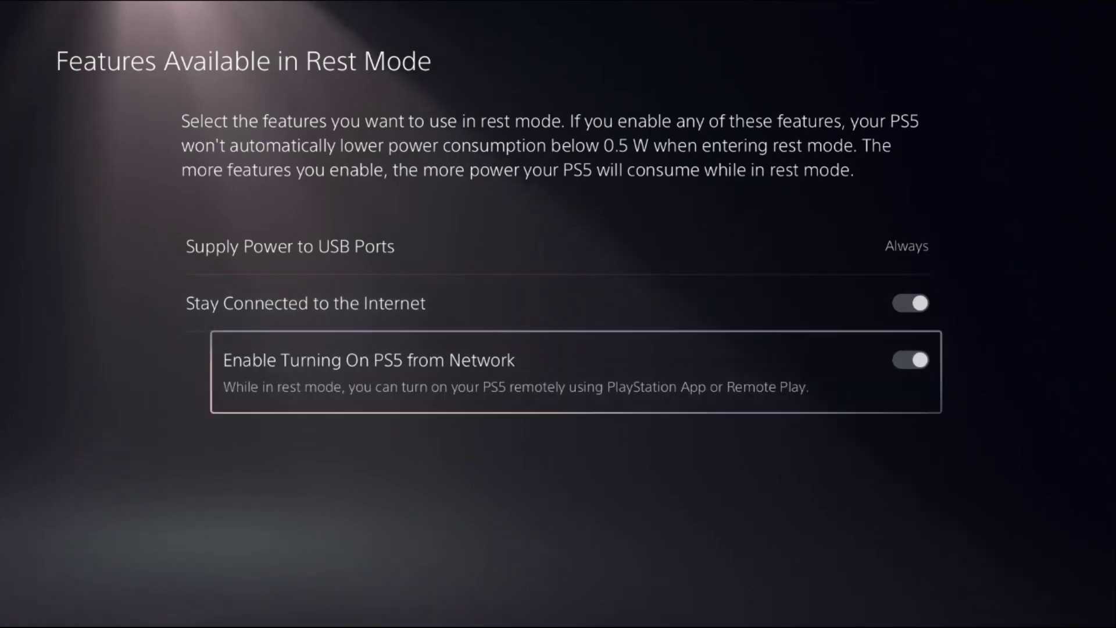
key("Up")
key("Down")
key("Up")
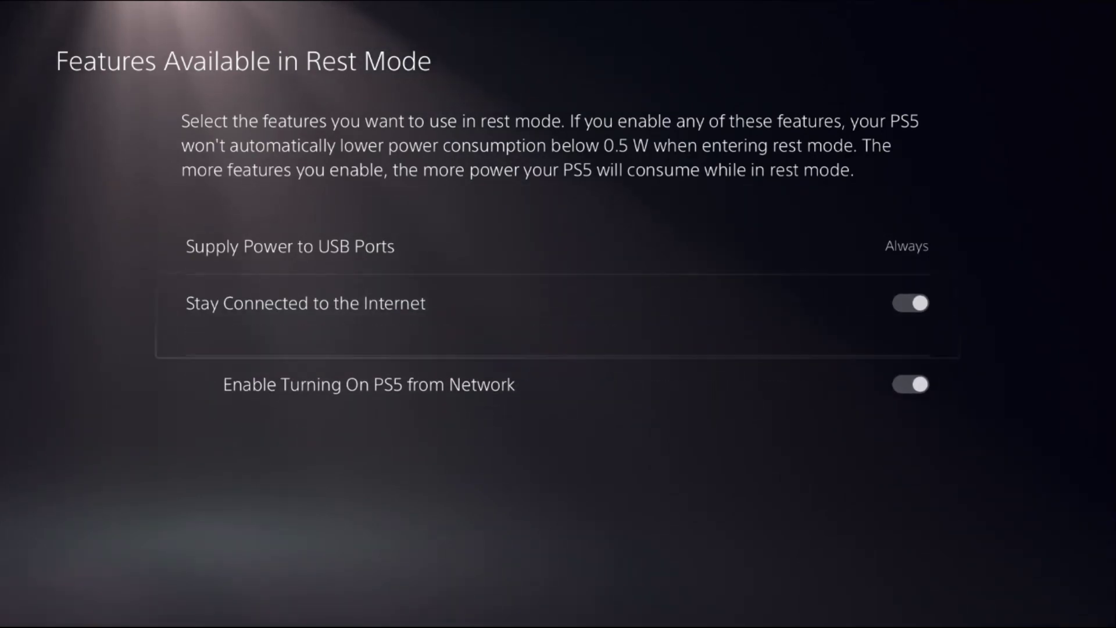
key("Escape")
key("Escape")
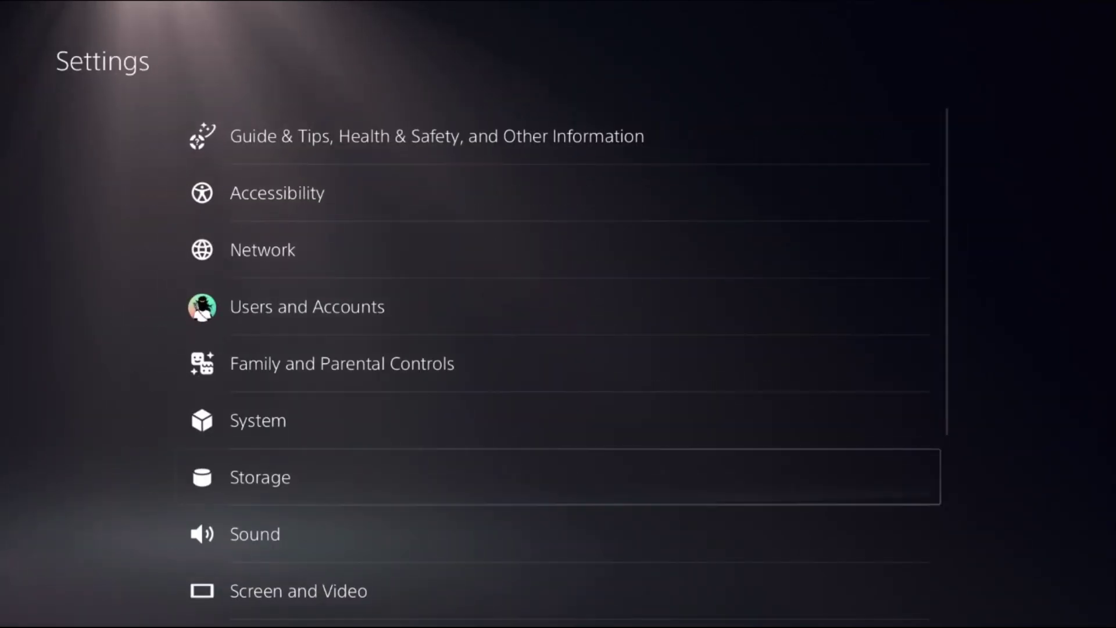
Step: In Screen and Video > Video Output, set 120 Hz Output to Automatic
key("Down")
key("Down")
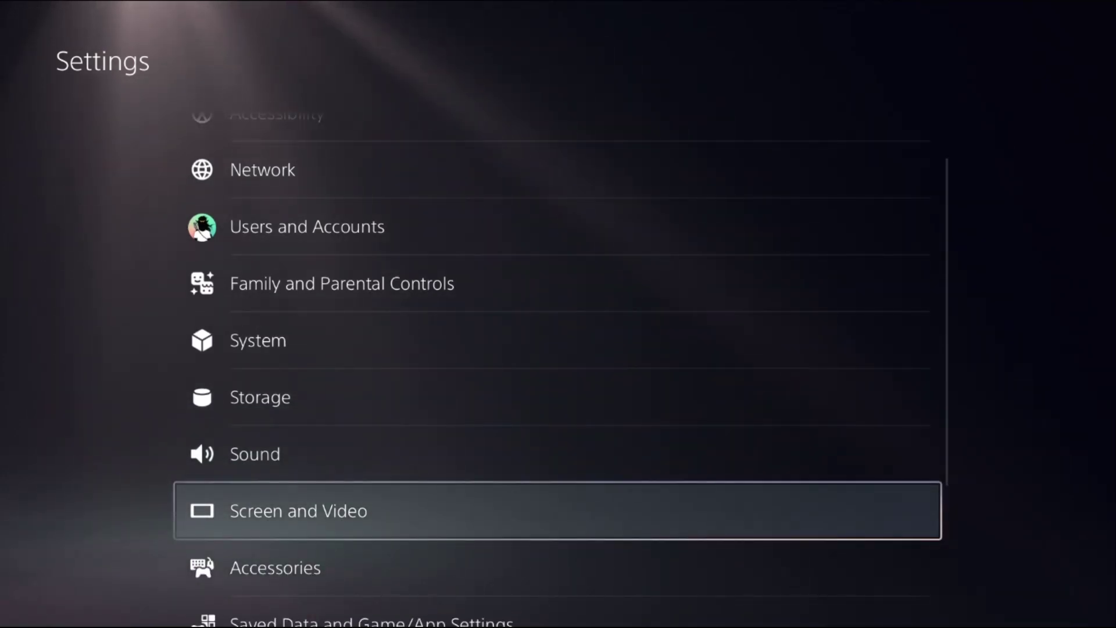
key("Return")
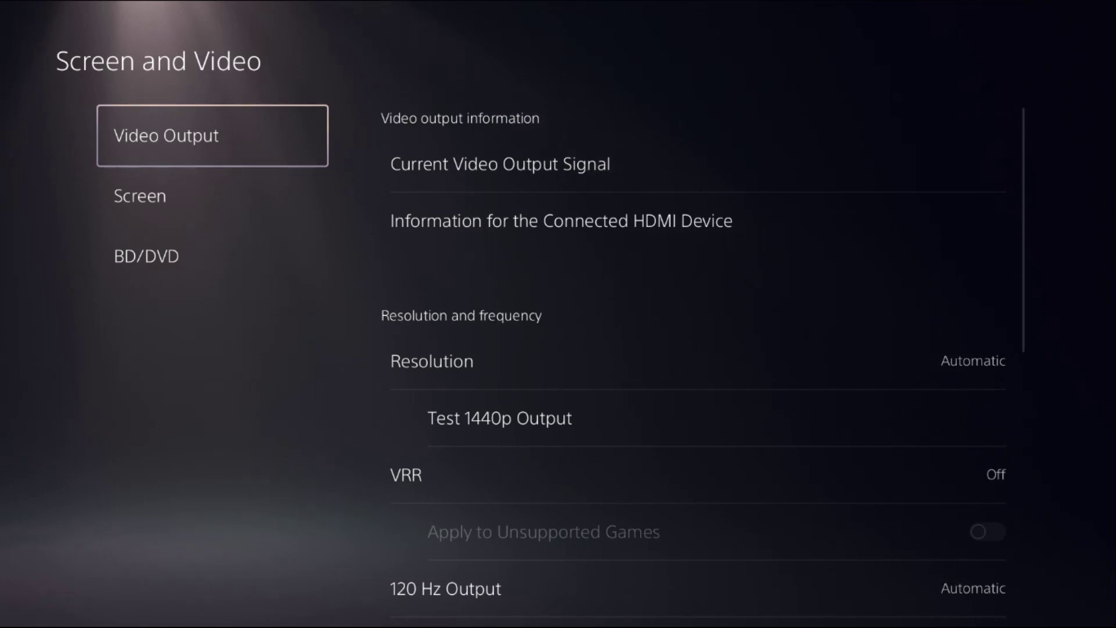
key("Right")
key("Down")
key("Down")
key("Down")
key("Down")
key("Down")
key("Up")
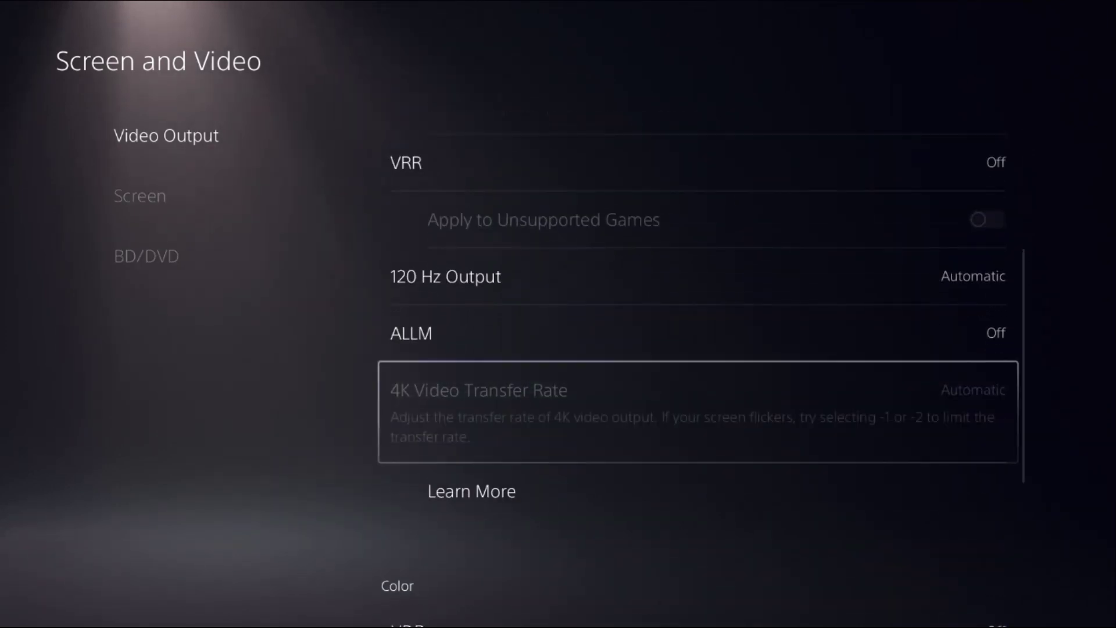
key("Up")
key("Up")
key("Return")
key("Return")
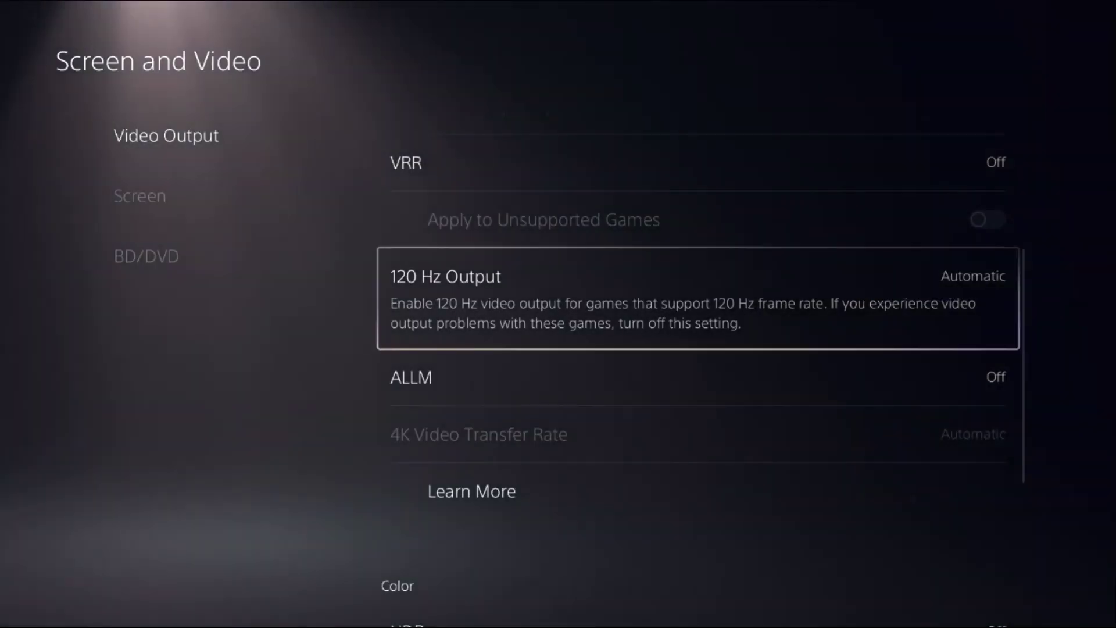
Step: Confirm HDR is Off on the Video Output page
key("Down")
key("Down")
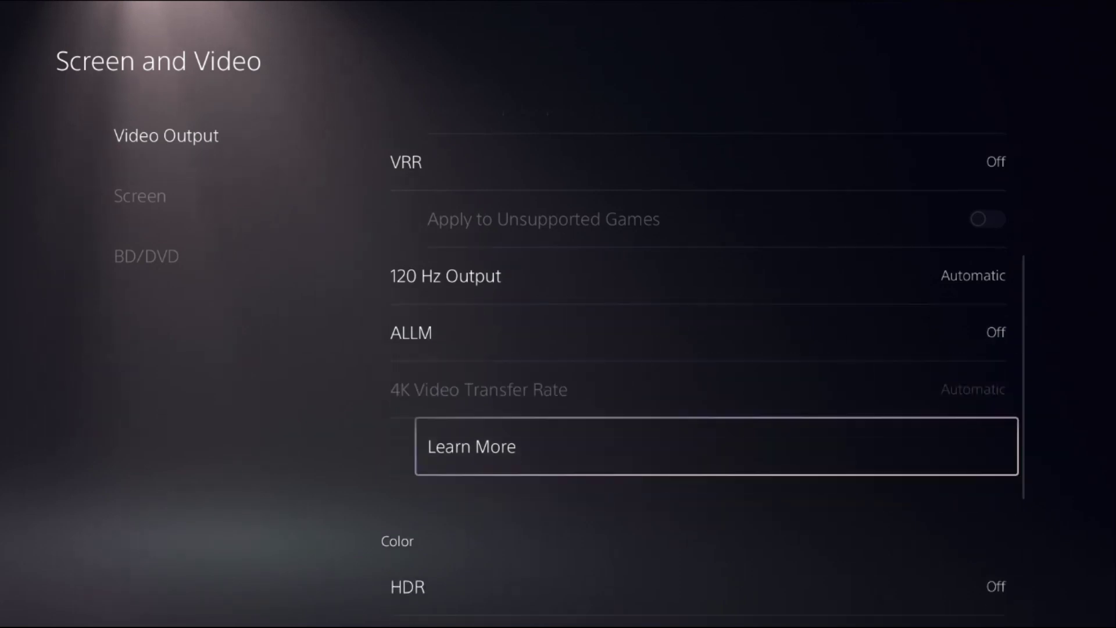
key("Down")
key("Down")
key("Up")
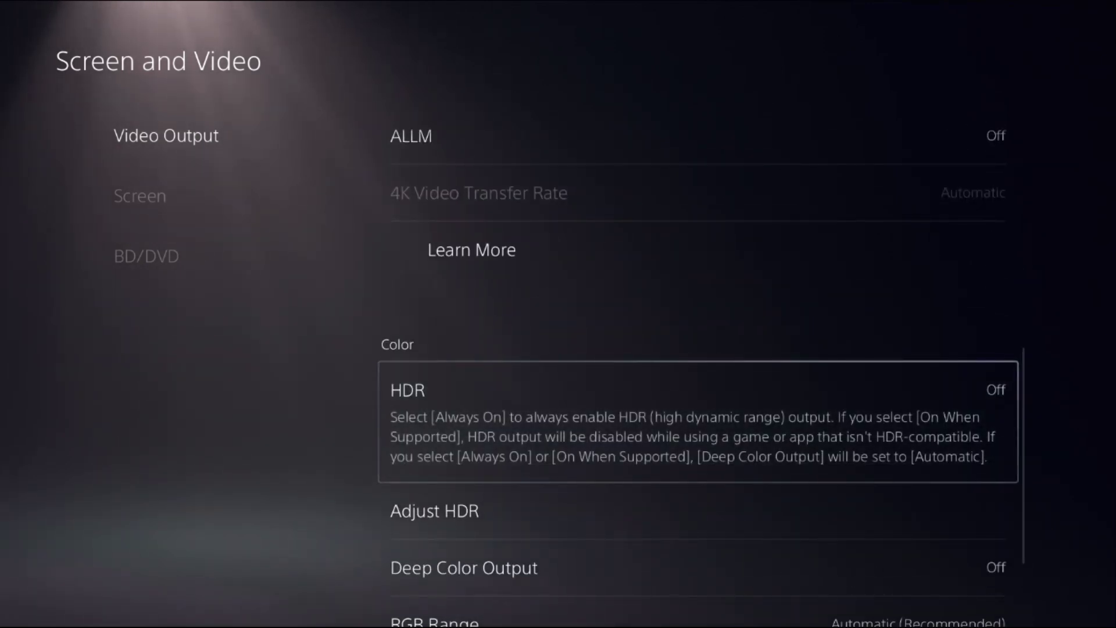
key("Escape")
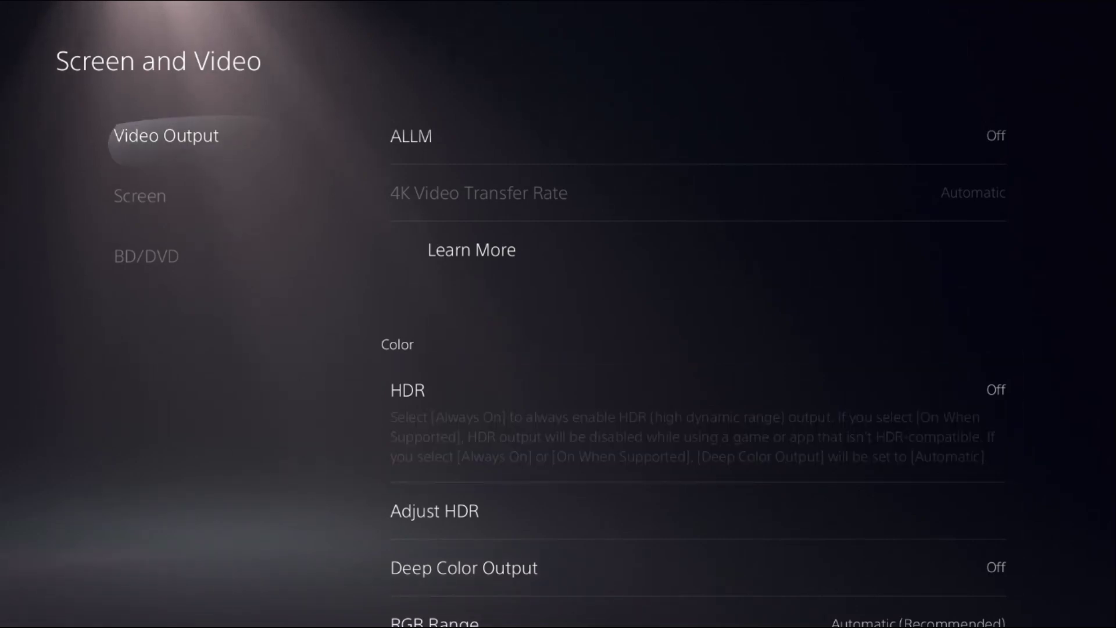
Step: From the home screen, open the Power menu and highlight Restart PS5
key("super")
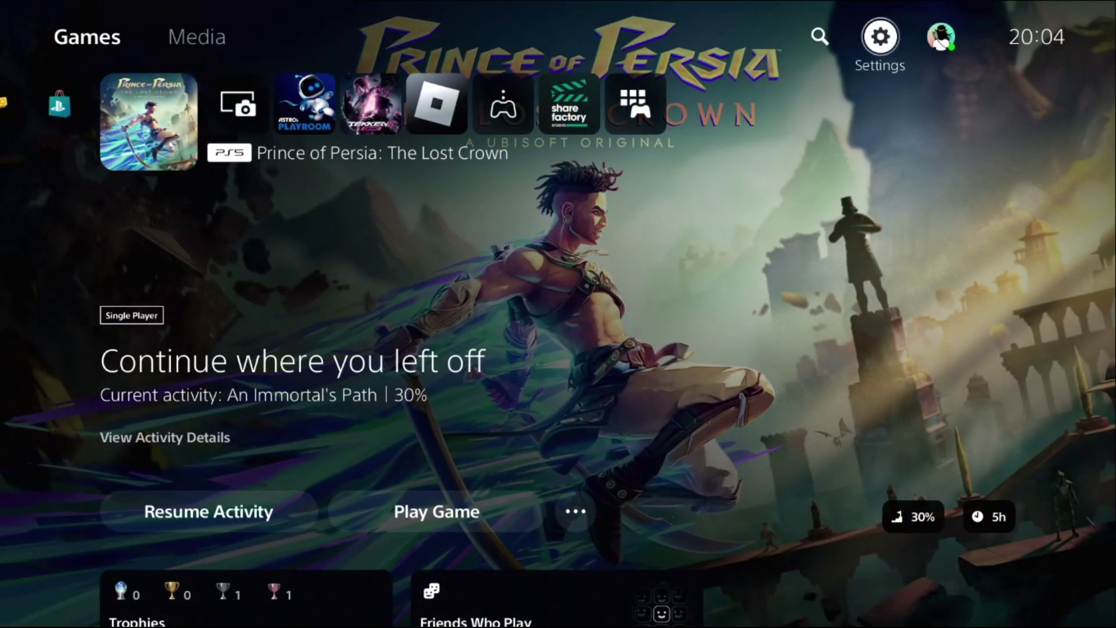
key("super")
key("Return")
key("Down")
key("Down")
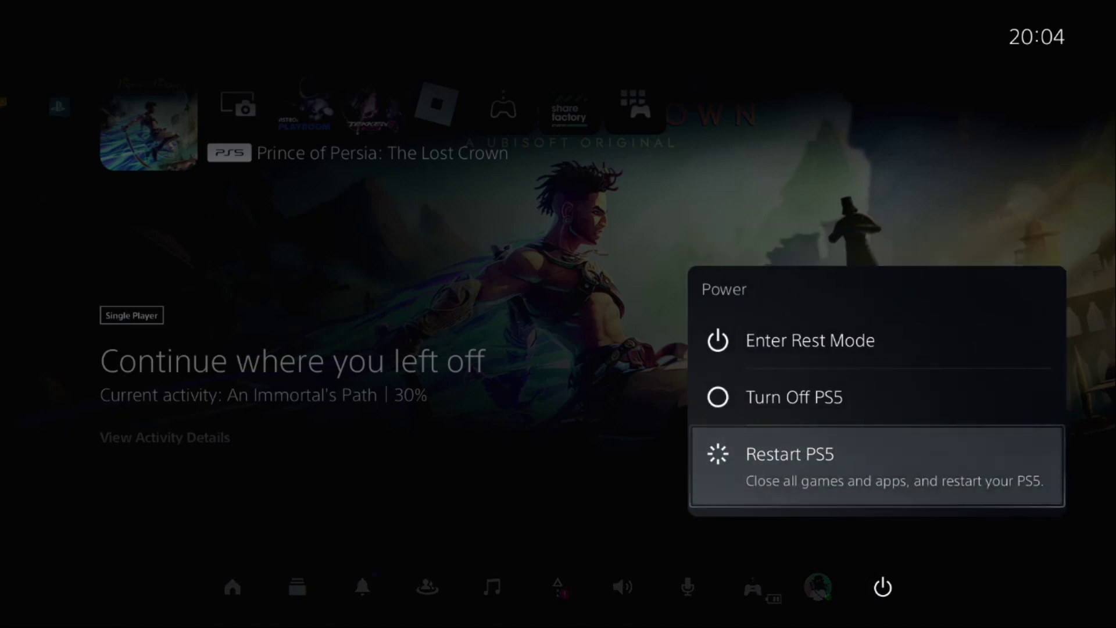